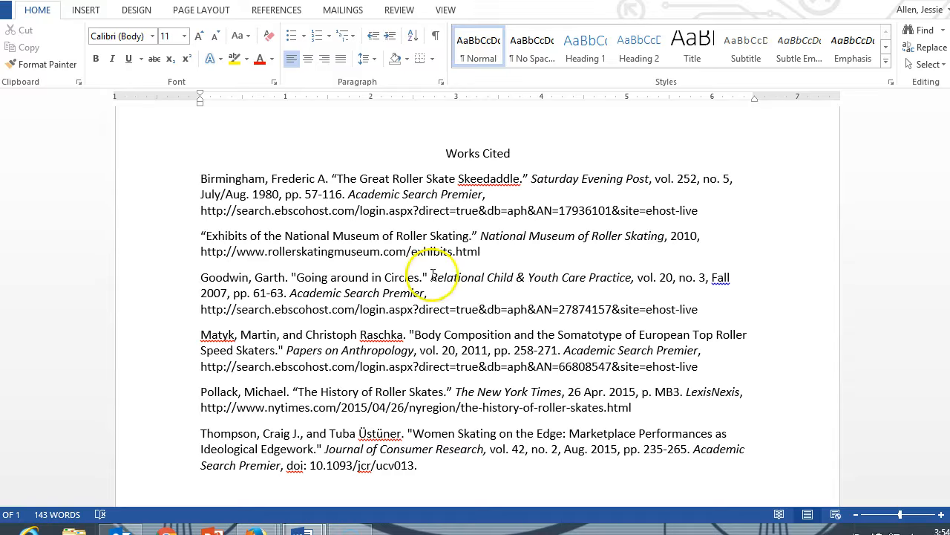
# Step: Set the font of the entire Works Cited document to Times New Roman, size 12
pyautogui.click(935, 67)
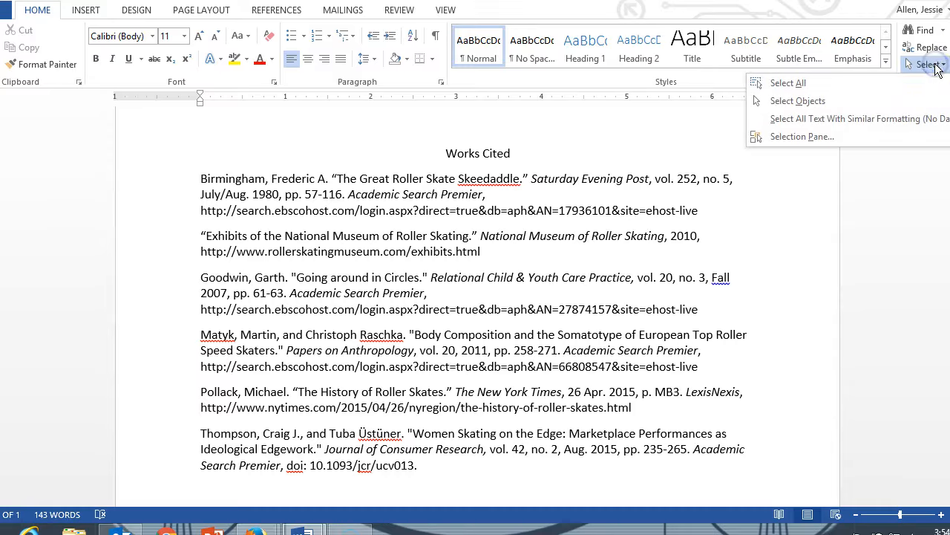
pyautogui.click(813, 76)
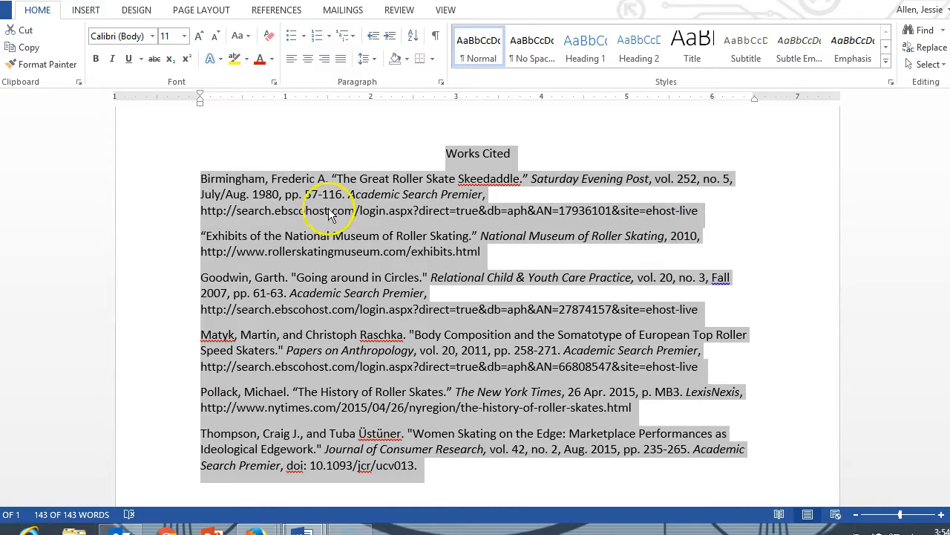
pyautogui.click(154, 36)
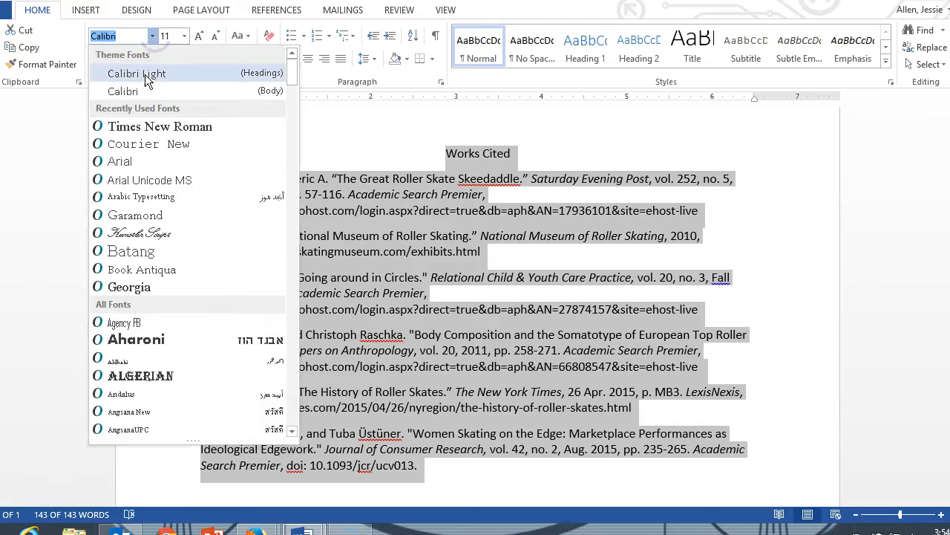
pyautogui.click(141, 127)
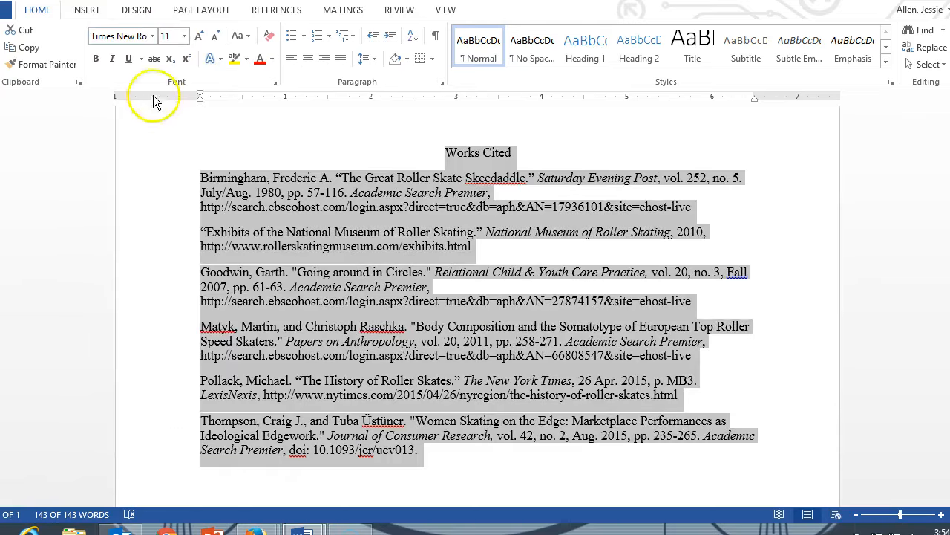
pyautogui.click(183, 37)
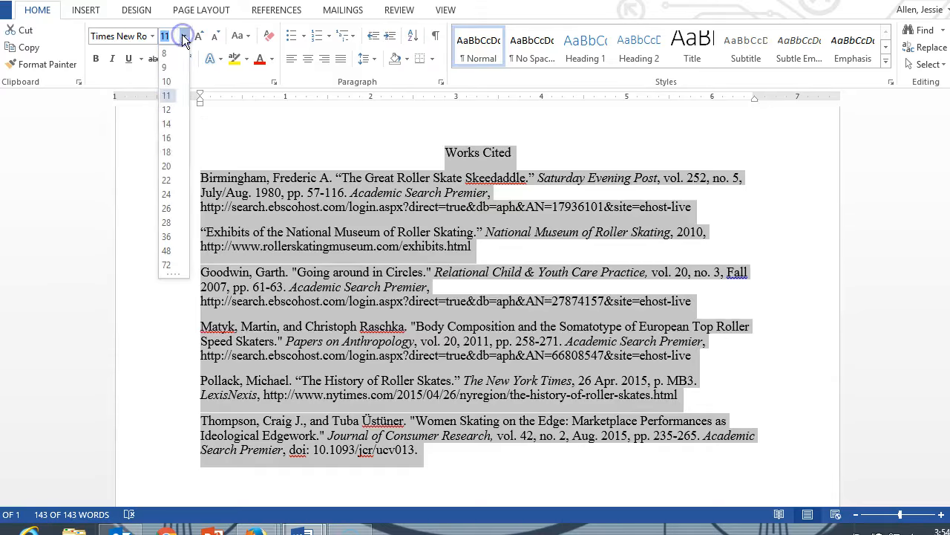
pyautogui.click(168, 112)
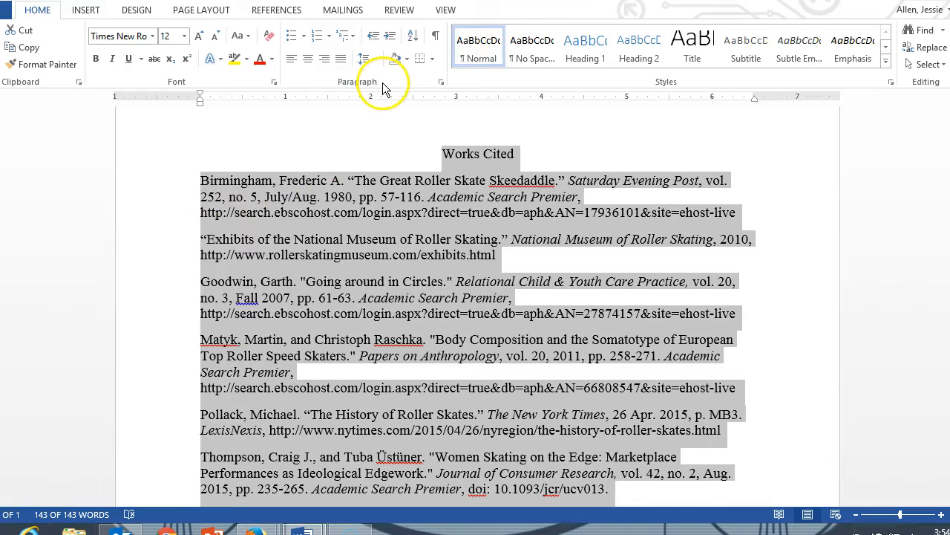
# Step: Set the whole document to double line spacing with no added space between paragraphs of the same style
pyautogui.click(441, 82)
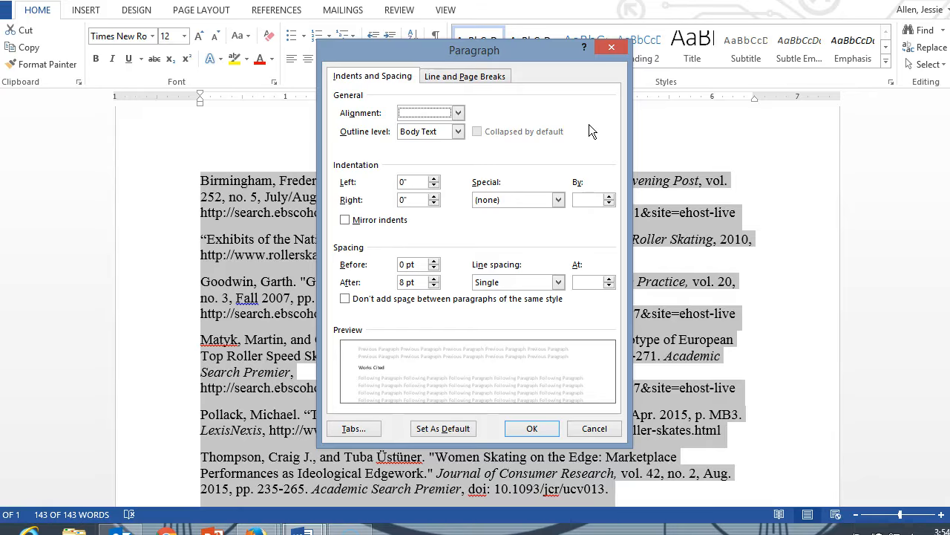
pyautogui.click(346, 299)
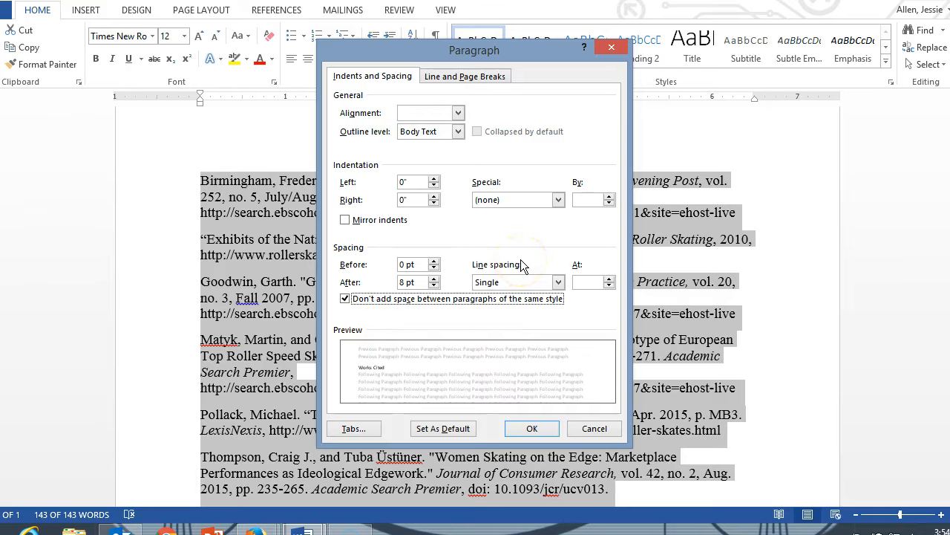
pyautogui.click(561, 283)
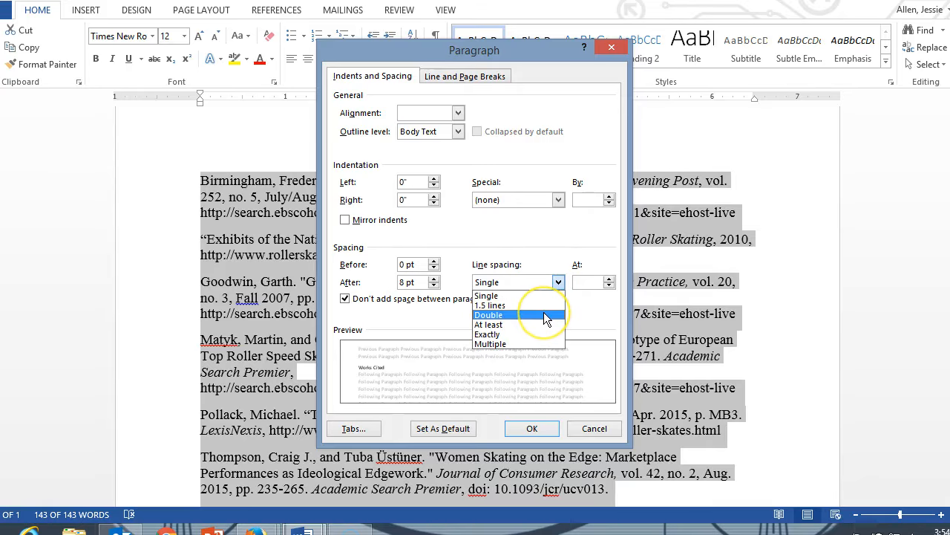
pyautogui.click(545, 315)
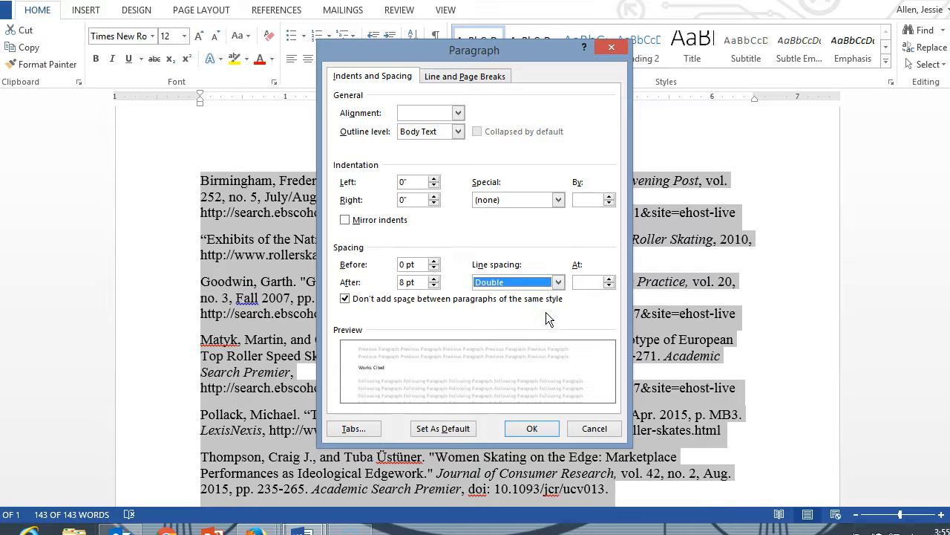
# Step: Give all the selected paragraphs a 0.5" hanging indent and apply the paragraph settings
pyautogui.click(481, 228)
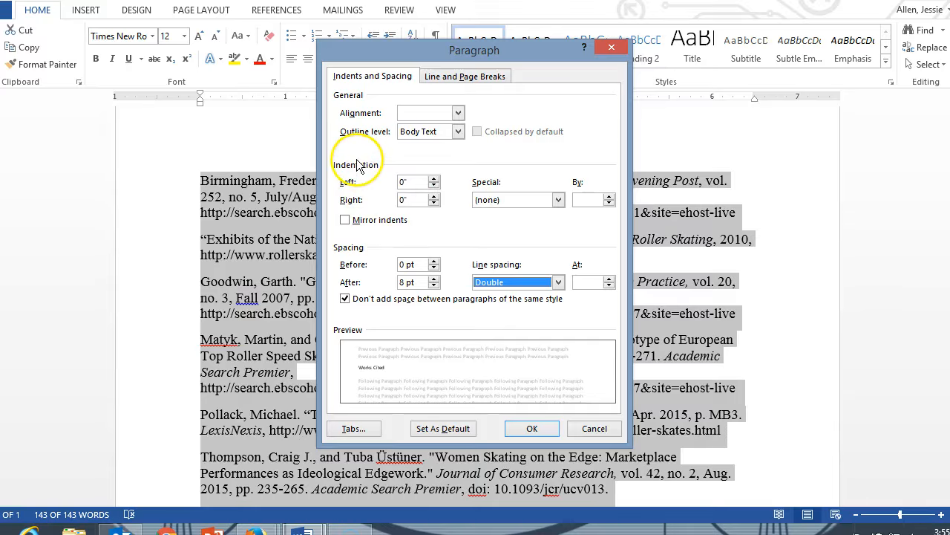
pyautogui.click(553, 200)
pyautogui.click(531, 231)
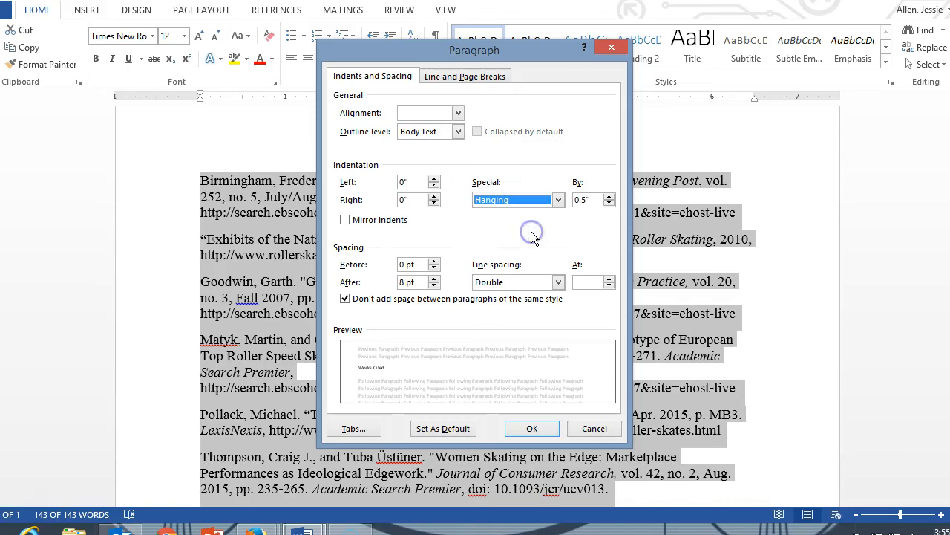
pyautogui.click(532, 429)
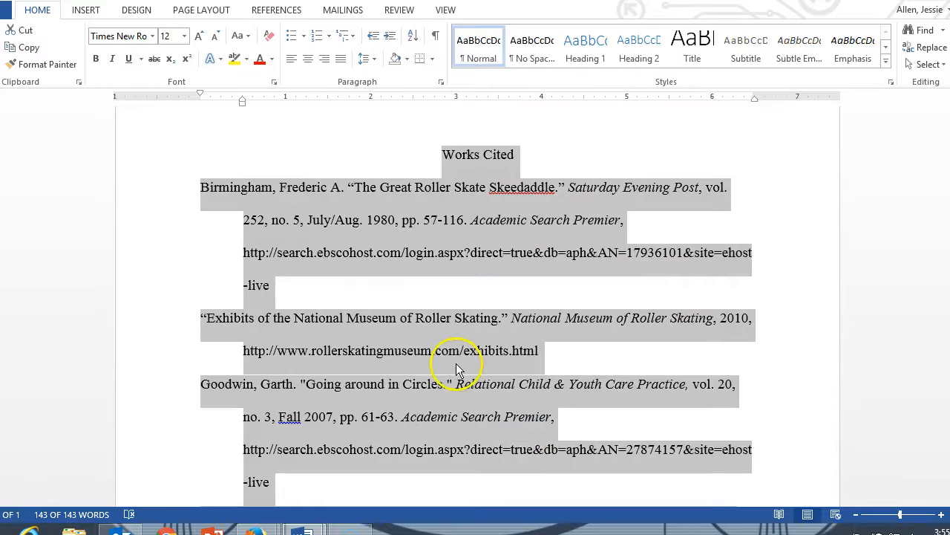
pyautogui.click(456, 363)
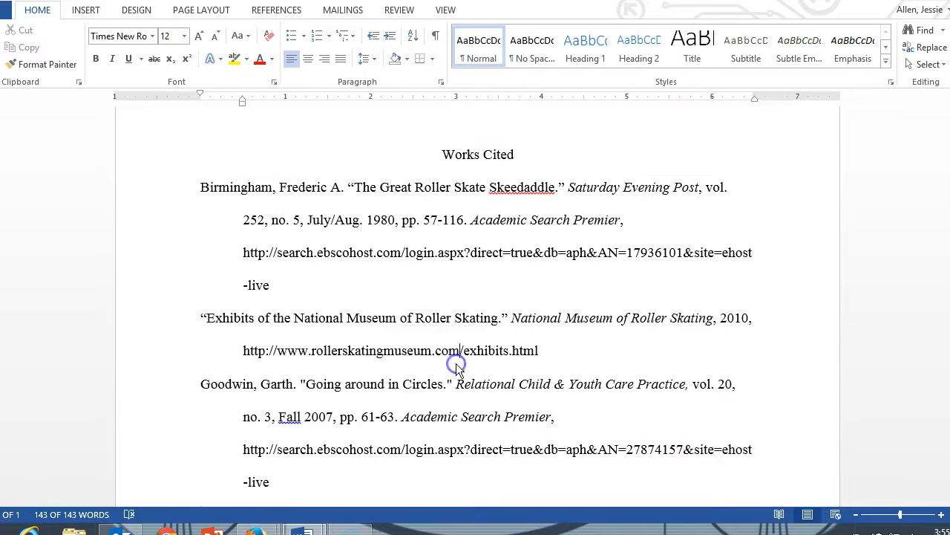
# Step: Review the Works Cited entries from start to end, checking their hanging indents, line spacing and alphabetical order
pyautogui.scroll(-2, 319, 386)
pyautogui.scroll(-3, 330, 361)
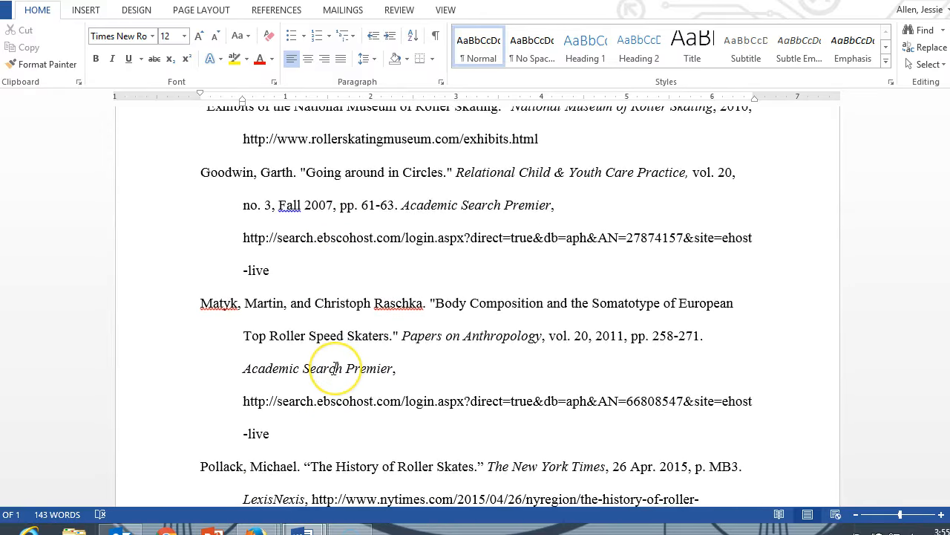
pyautogui.scroll(4, 336, 367)
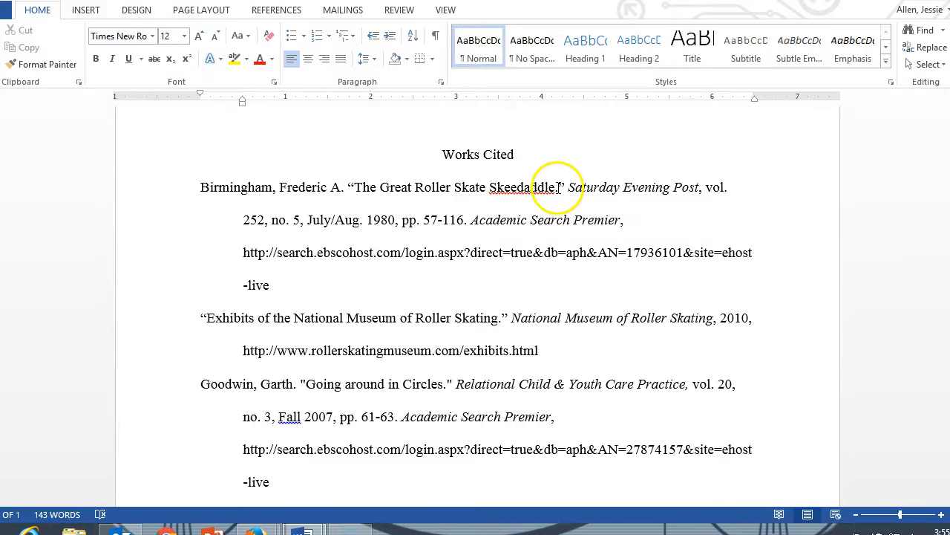
pyautogui.scroll(-1, 551, 206)
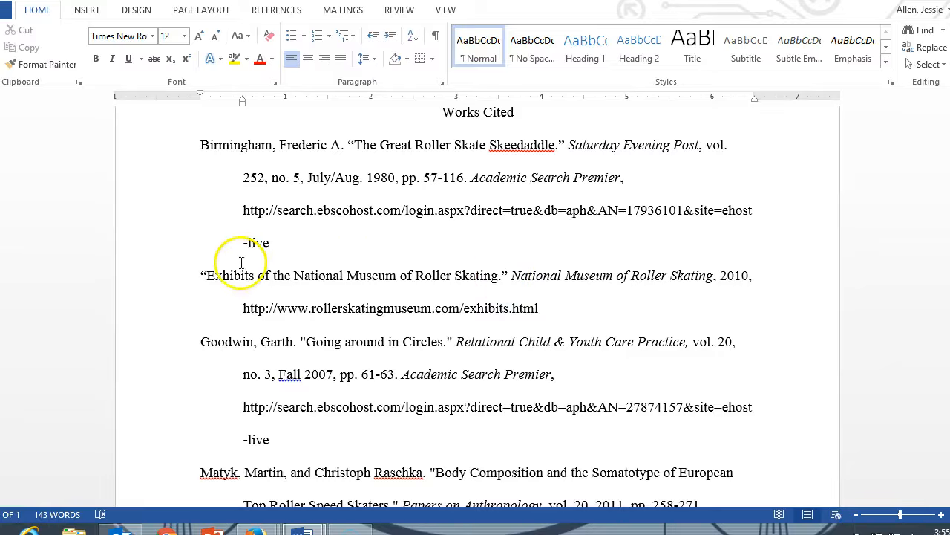
pyautogui.scroll(-2, 223, 281)
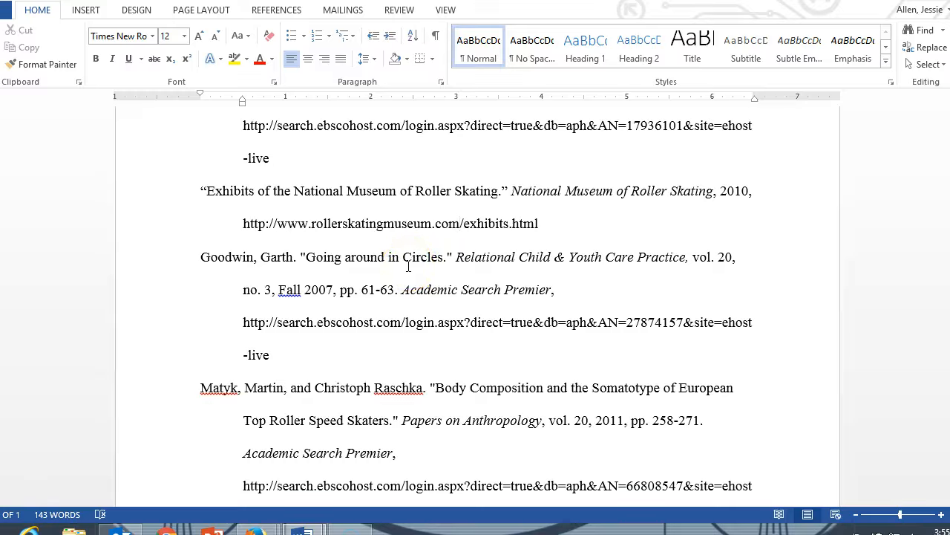
pyautogui.scroll(3, 407, 274)
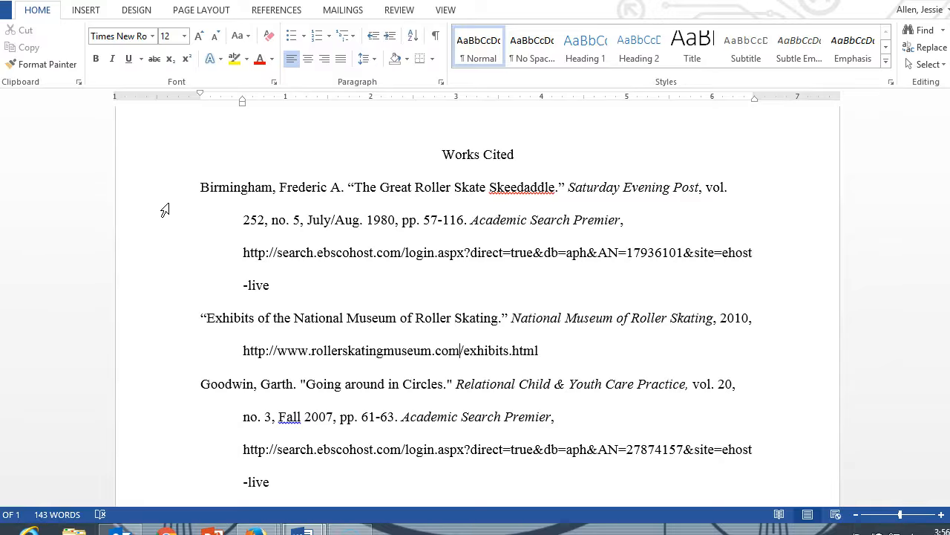
pyautogui.scroll(-2, 204, 253)
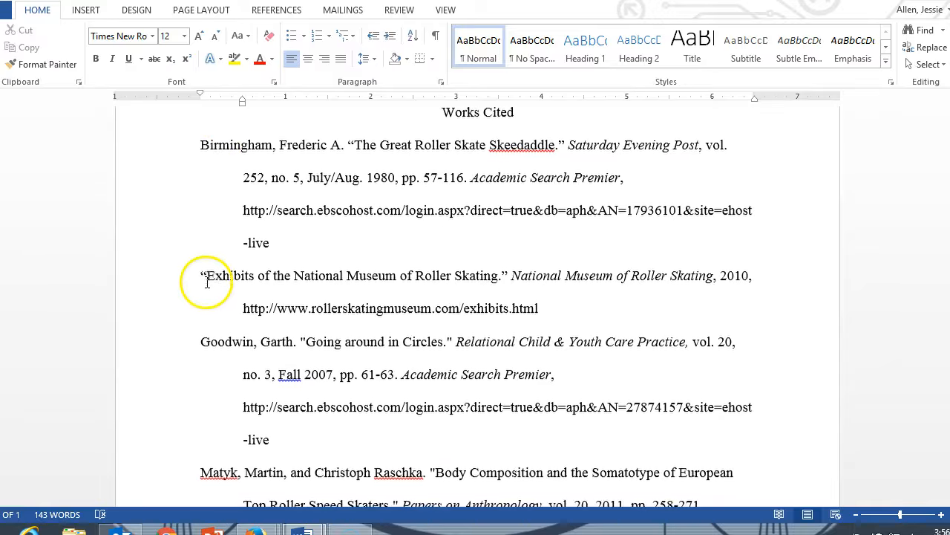
pyautogui.scroll(-4, 208, 304)
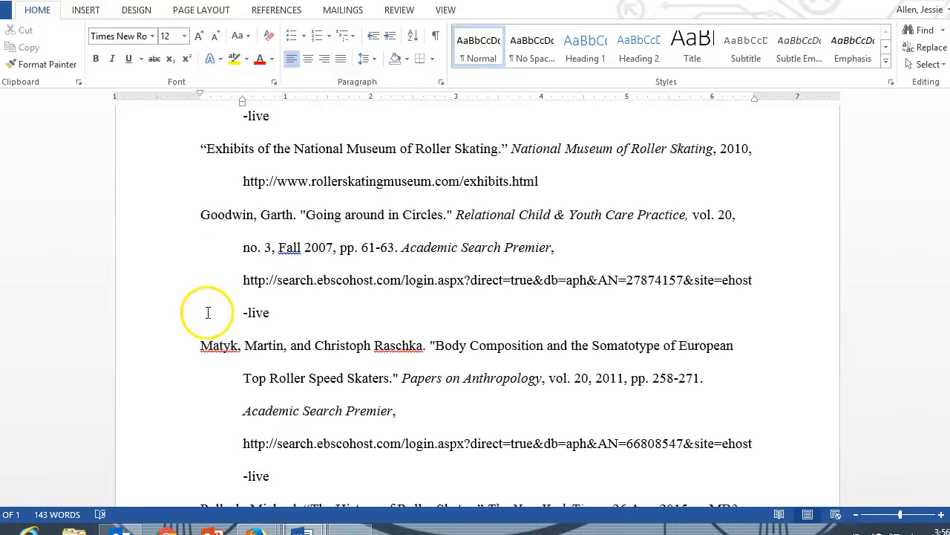
pyautogui.scroll(2, 208, 315)
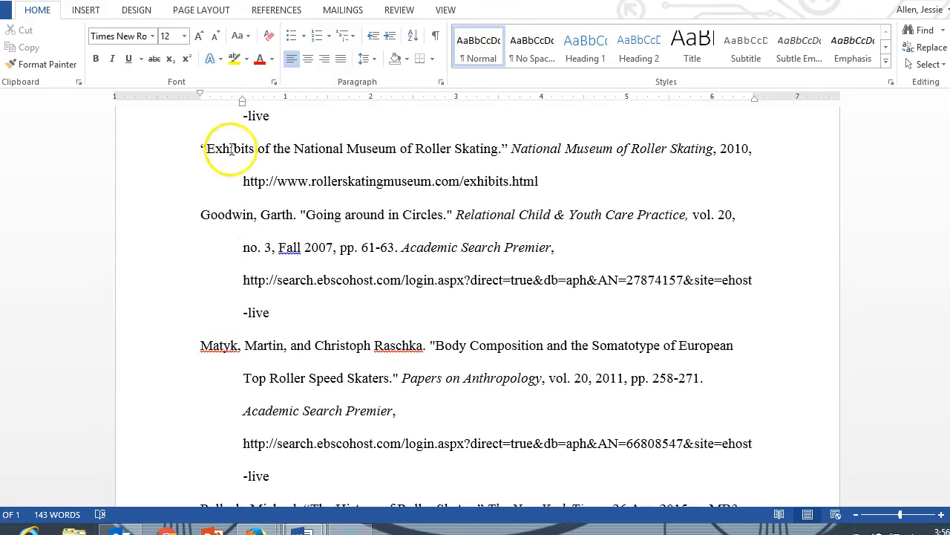
pyautogui.scroll(1, 205, 195)
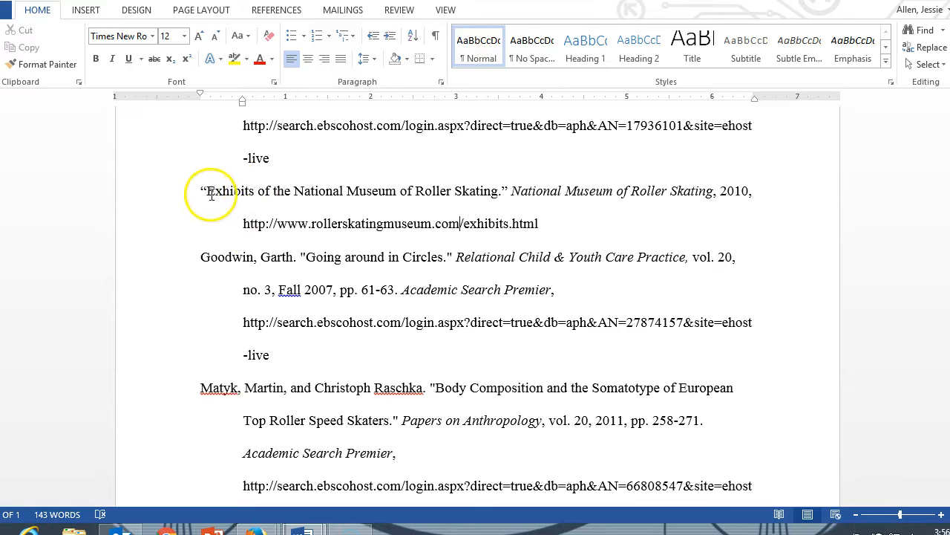
pyautogui.scroll(1, 184, 231)
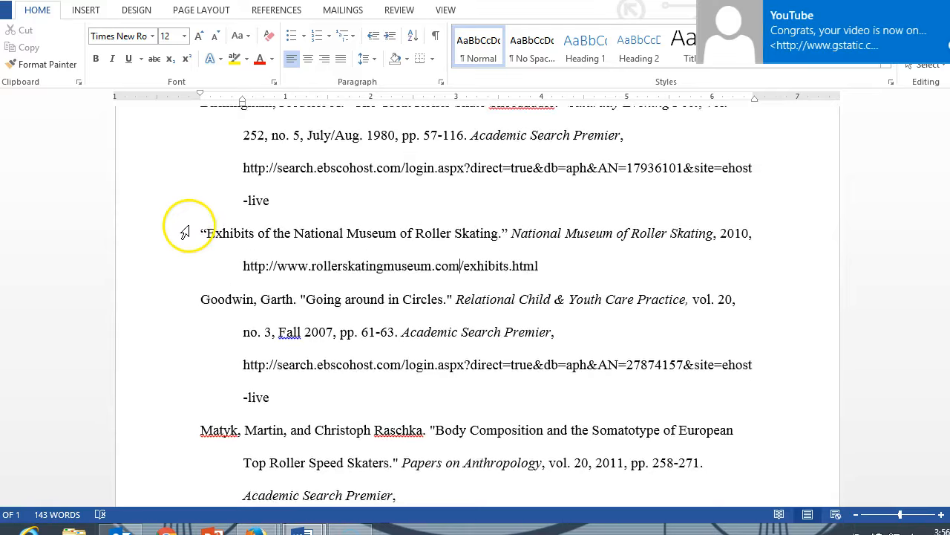
pyautogui.scroll(1, 185, 233)
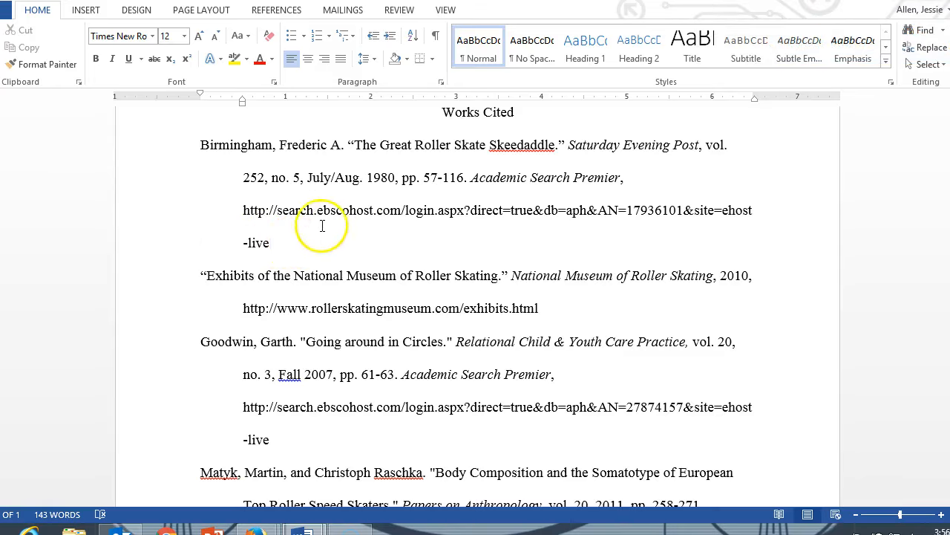
pyautogui.scroll(-1, 267, 229)
pyautogui.scroll(1, 303, 228)
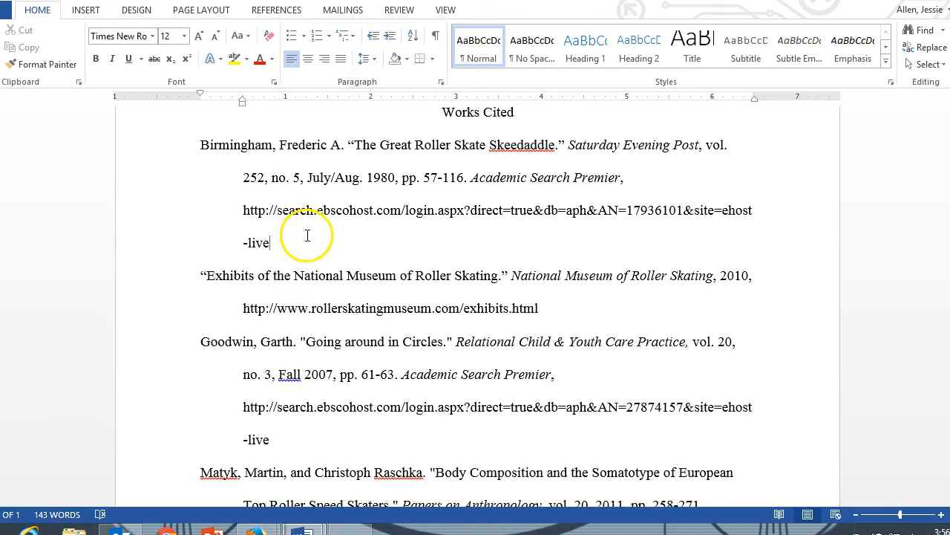
# Step: Trigger automatic hyperlinking of the first entry's URL with a temporary line break after it, and remove the hyperlink from the URL
pyautogui.click(306, 239)
pyautogui.press('Return')
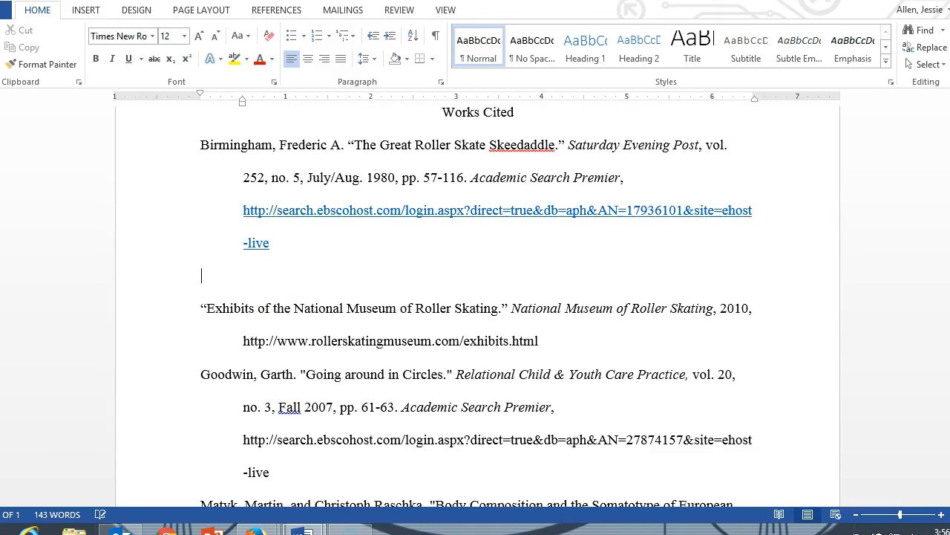
pyautogui.press('BackSpace')
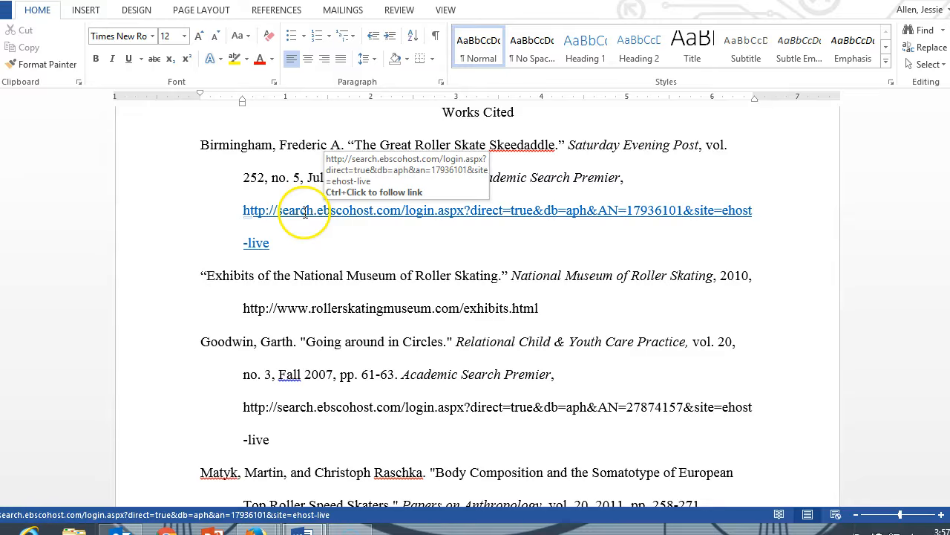
pyautogui.rightClick(305, 210)
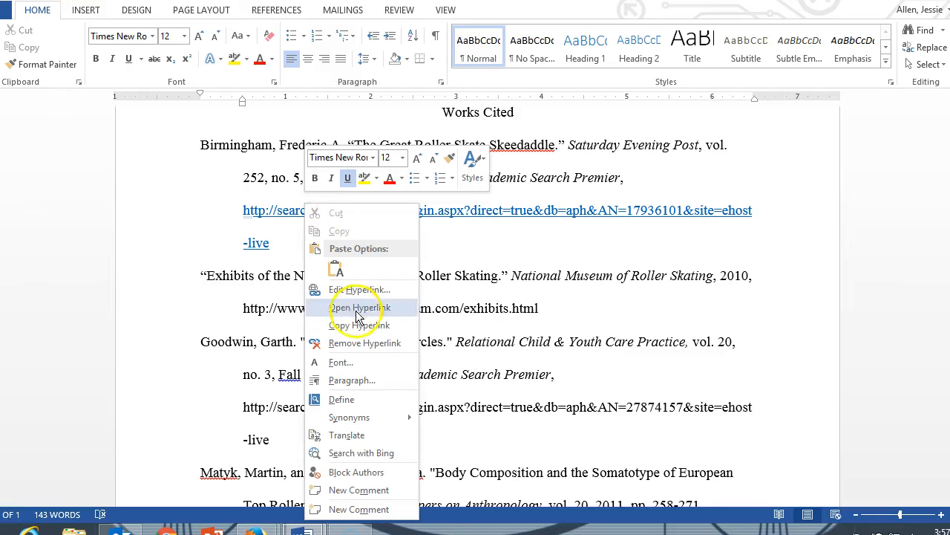
pyautogui.click(357, 343)
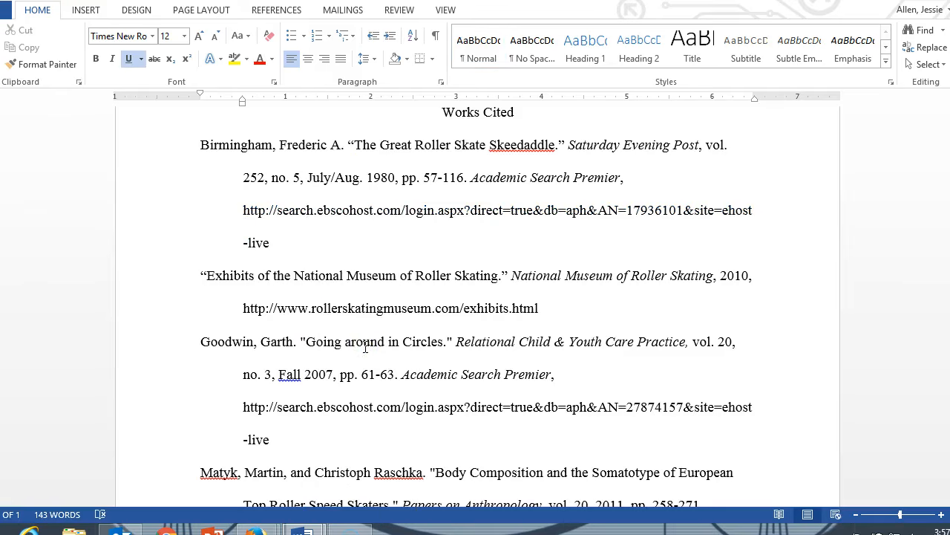